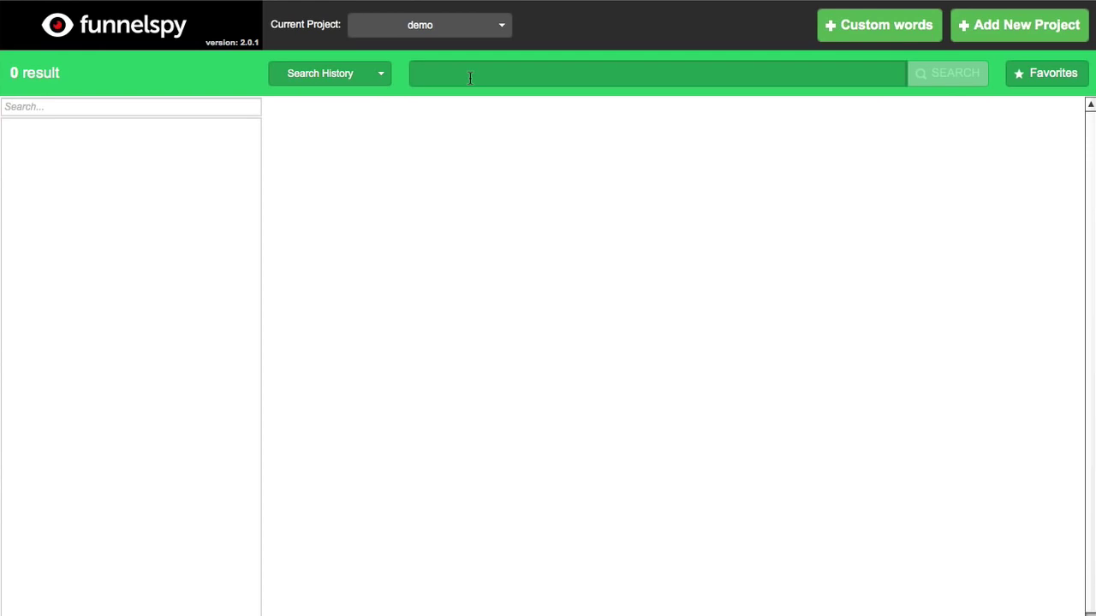
{"action": "left_click", "coordinate": [470, 78]}
{"action": "type", "text": "http://"}
{"action": "type", "text": "www.ea"}
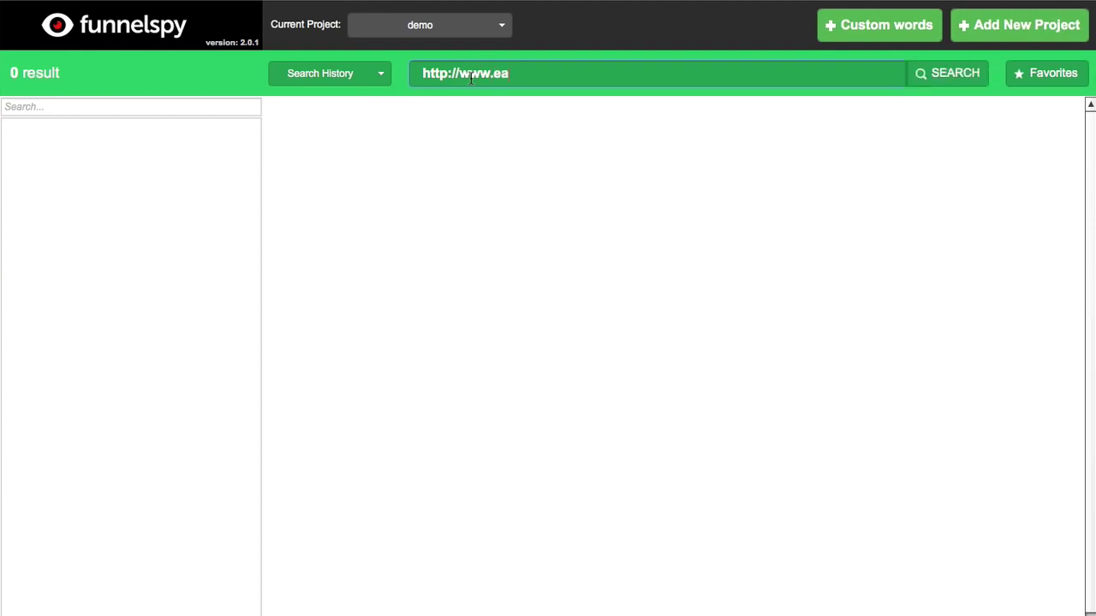
{"action": "type", "text": "syvlsl"}
{"action": "type", "text": ".com"}
{"action": "left_click", "coordinate": [939, 73]}
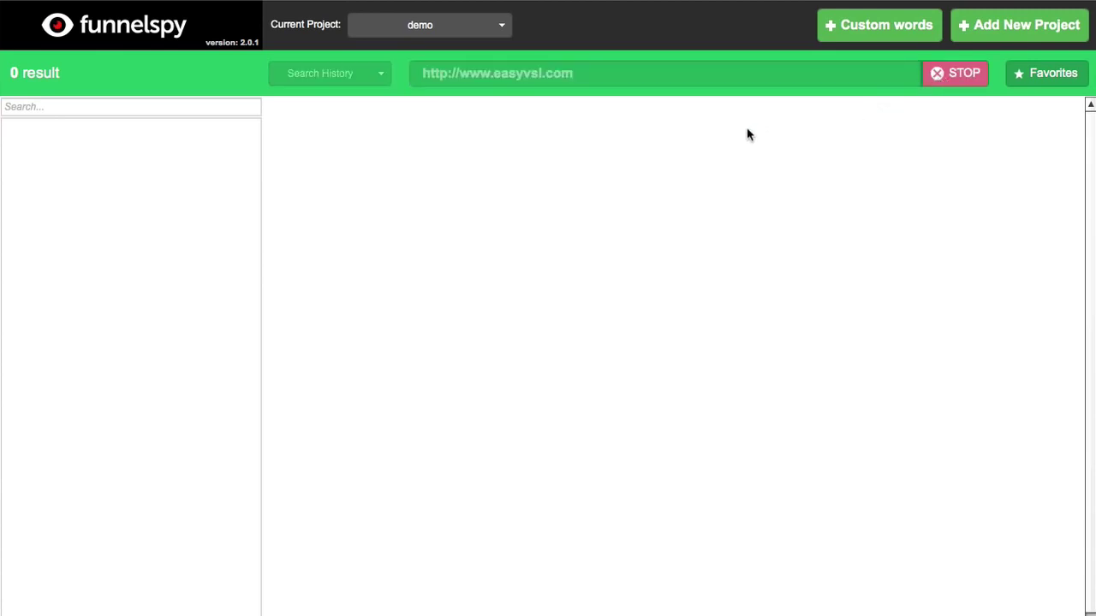
Step: Open the Custom words list showing sales, sales-page, salespage, earlybird and special
{"action": "left_click", "coordinate": [868, 27]}
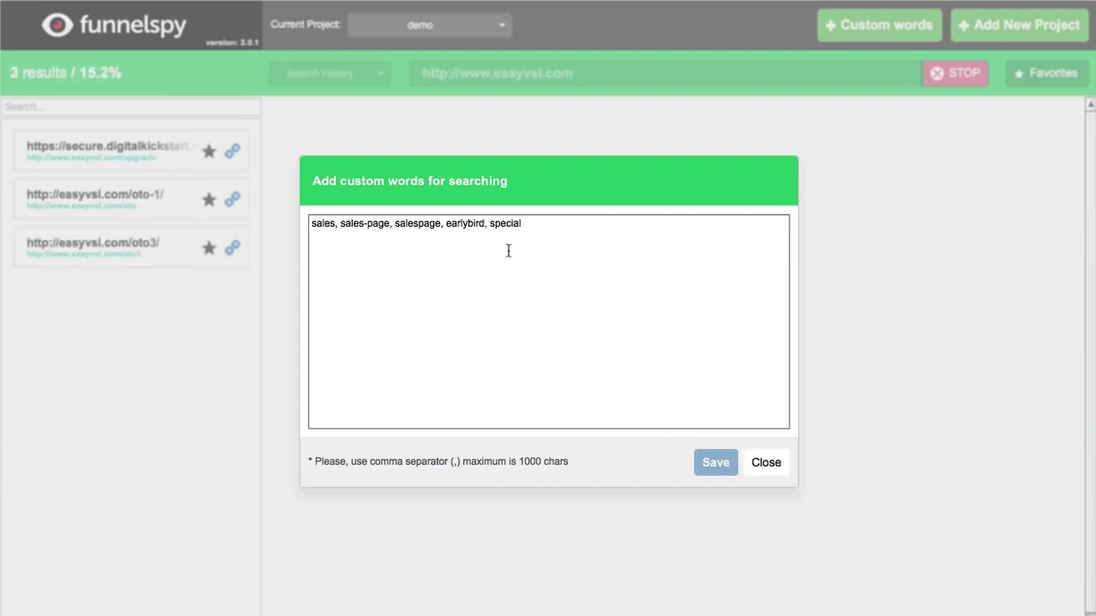
Step: Close the custom words dialog, then open and cancel the Add New Project dialog
{"action": "left_click", "coordinate": [765, 462]}
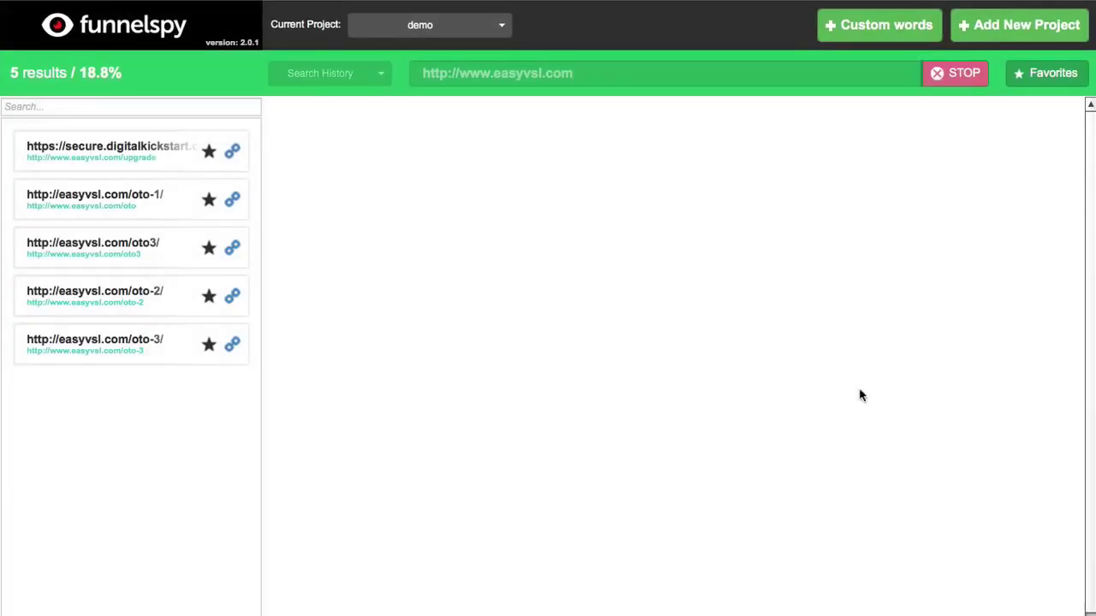
{"action": "left_click", "coordinate": [1013, 32]}
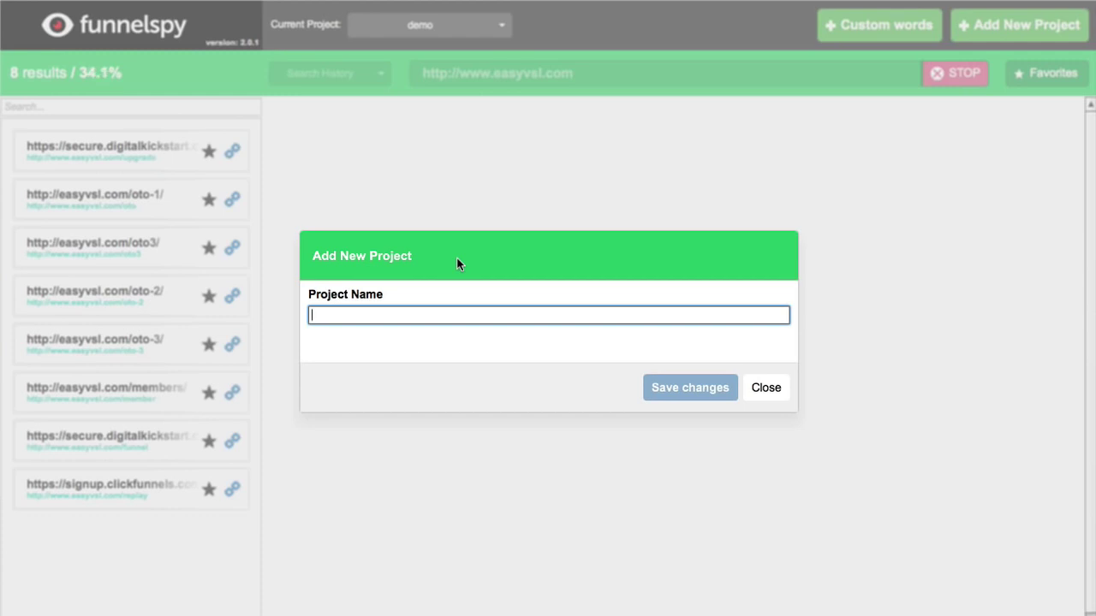
{"action": "left_click", "coordinate": [760, 392]}
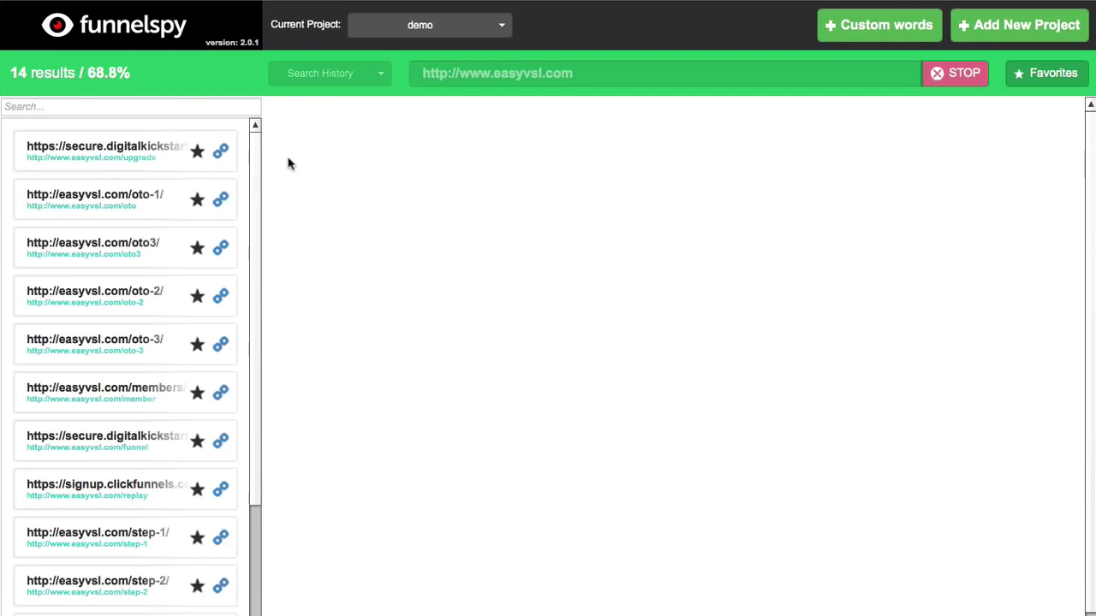
Step: Reveal the first result's full address and scroll through the easyvsl.com oto-1 upsell preview
{"action": "left_click", "coordinate": [221, 151]}
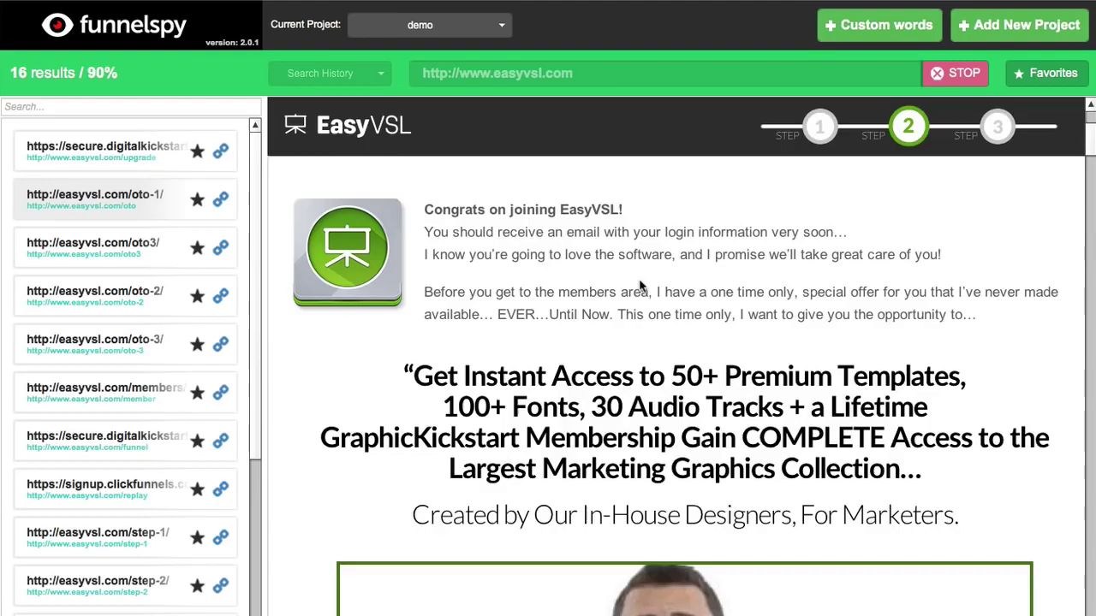
{"action": "scroll", "coordinate": [650, 278], "scroll_direction": "down", "scroll_amount": 5}
{"action": "scroll", "coordinate": [671, 272], "scroll_direction": "down", "scroll_amount": 5}
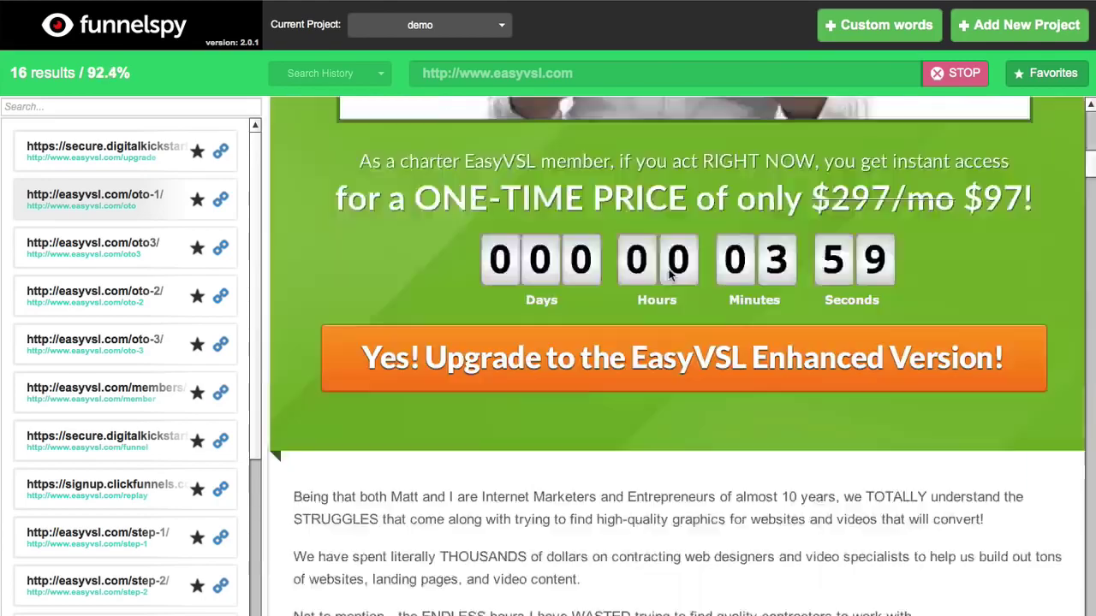
{"action": "scroll", "coordinate": [670, 273], "scroll_direction": "down", "scroll_amount": 4}
{"action": "scroll", "coordinate": [670, 272], "scroll_direction": "down", "scroll_amount": 5}
{"action": "scroll", "coordinate": [670, 272], "scroll_direction": "down", "scroll_amount": 6}
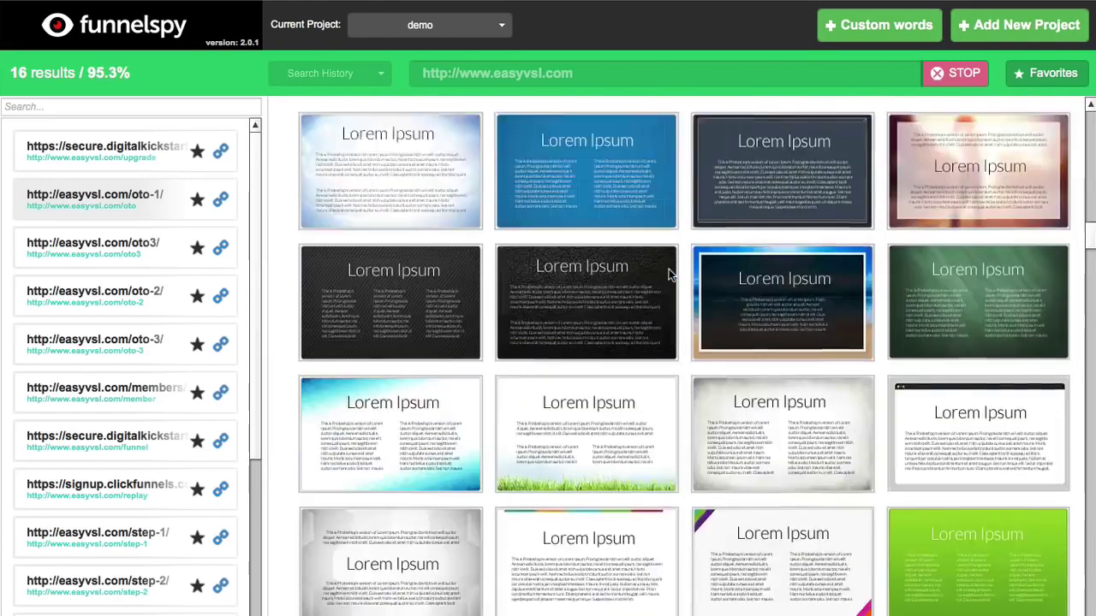
{"action": "scroll", "coordinate": [670, 272], "scroll_direction": "up", "scroll_amount": 2}
{"action": "scroll", "coordinate": [670, 273], "scroll_direction": "up", "scroll_amount": 9}
{"action": "scroll", "coordinate": [670, 275], "scroll_direction": "up", "scroll_amount": 2}
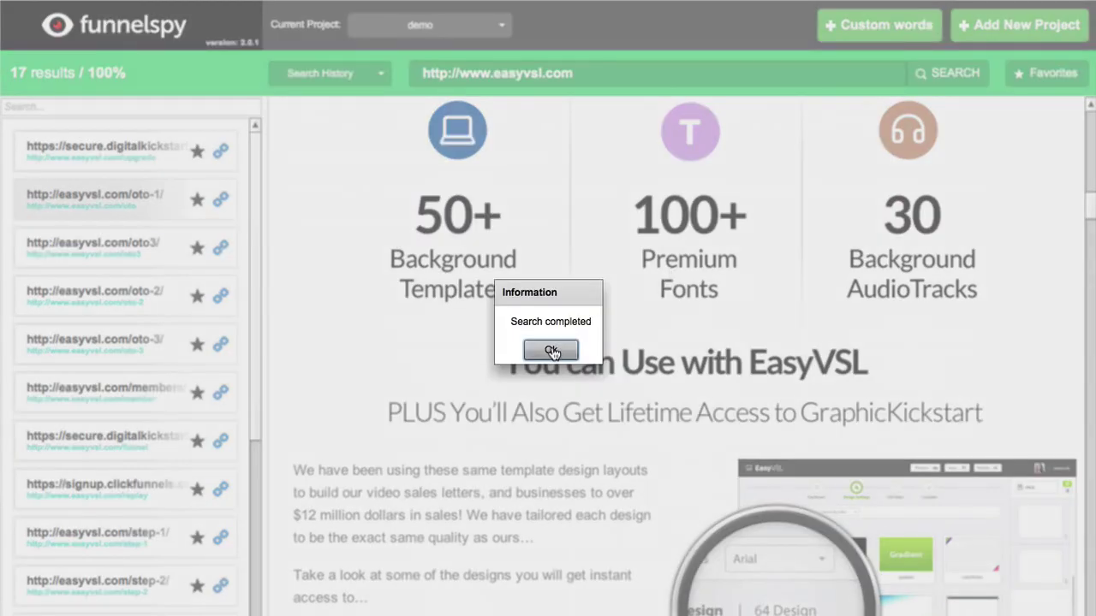
Step: Dismiss the Search completed notice and scroll the oto-1 preview to the fonts package offer
{"action": "left_click", "coordinate": [551, 351]}
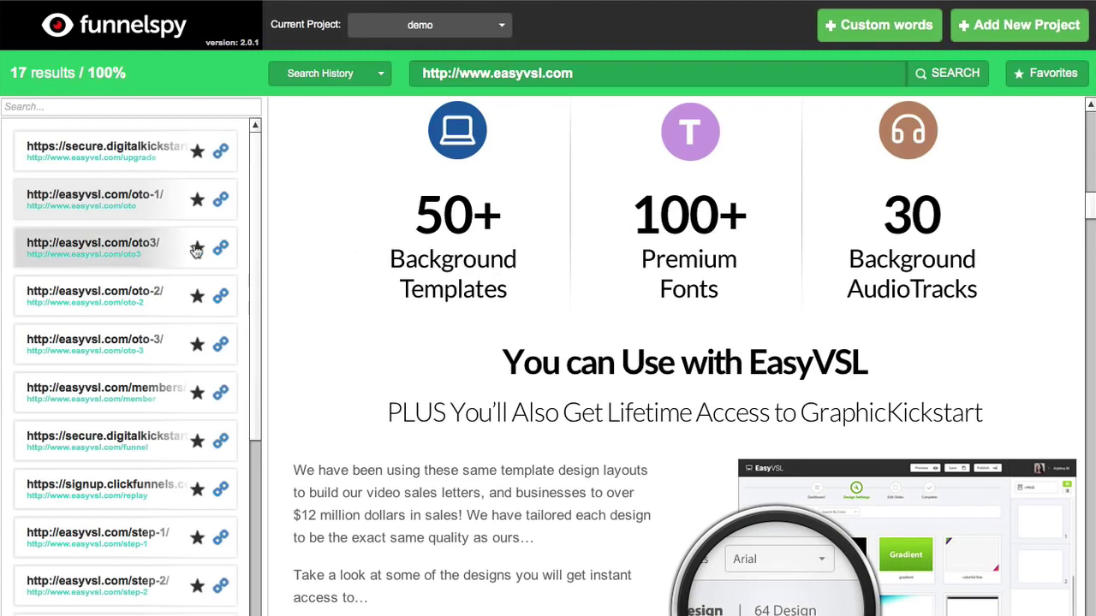
{"action": "mouse_move", "coordinate": [256, 154]}
{"action": "left_mouse_down"}
{"action": "mouse_move", "coordinate": [252, 296]}
{"action": "mouse_move", "coordinate": [254, 137]}
{"action": "left_mouse_up"}
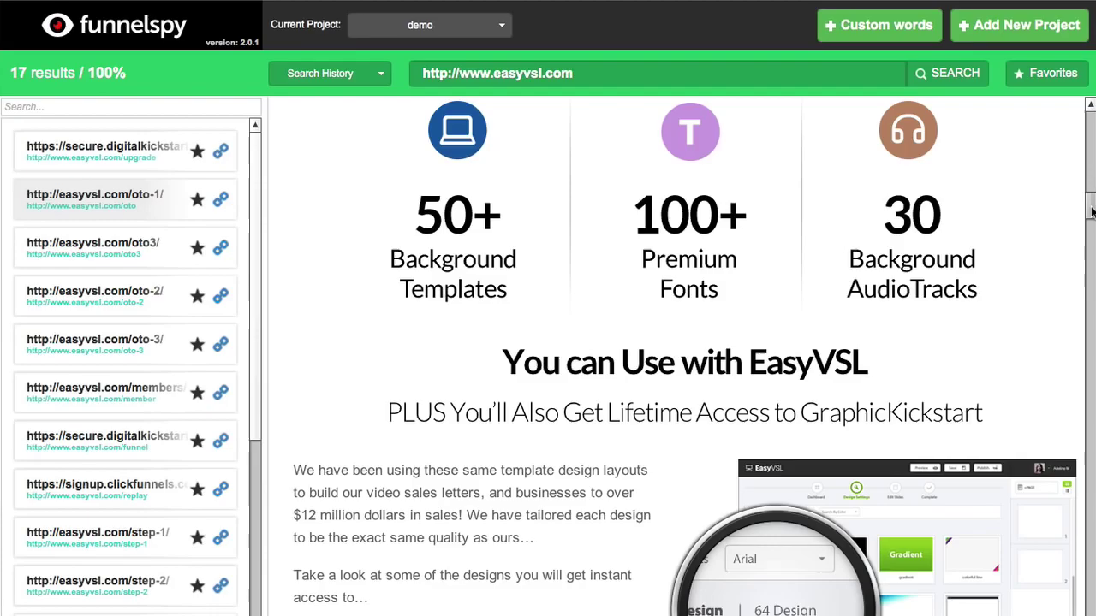
{"action": "left_click_drag", "start_coordinate": [1092, 212], "coordinate": [1088, 374]}
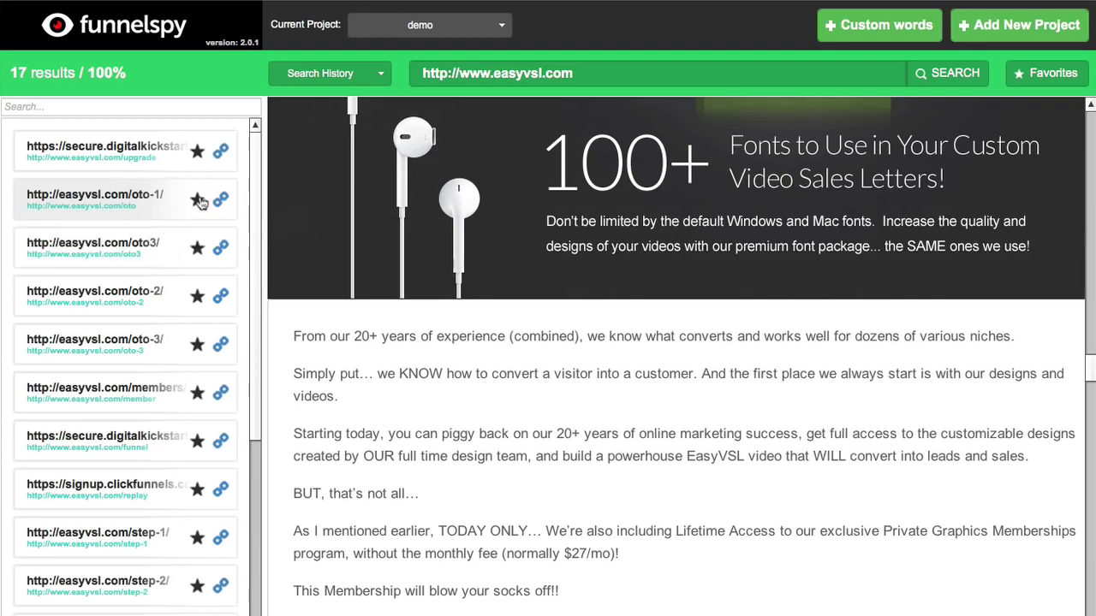
Step: Favorite easyvsl.com/oto-1/ and preview the signup.clickfunnels "My 3 Secret Funnels" replay page
{"action": "left_click", "coordinate": [197, 199]}
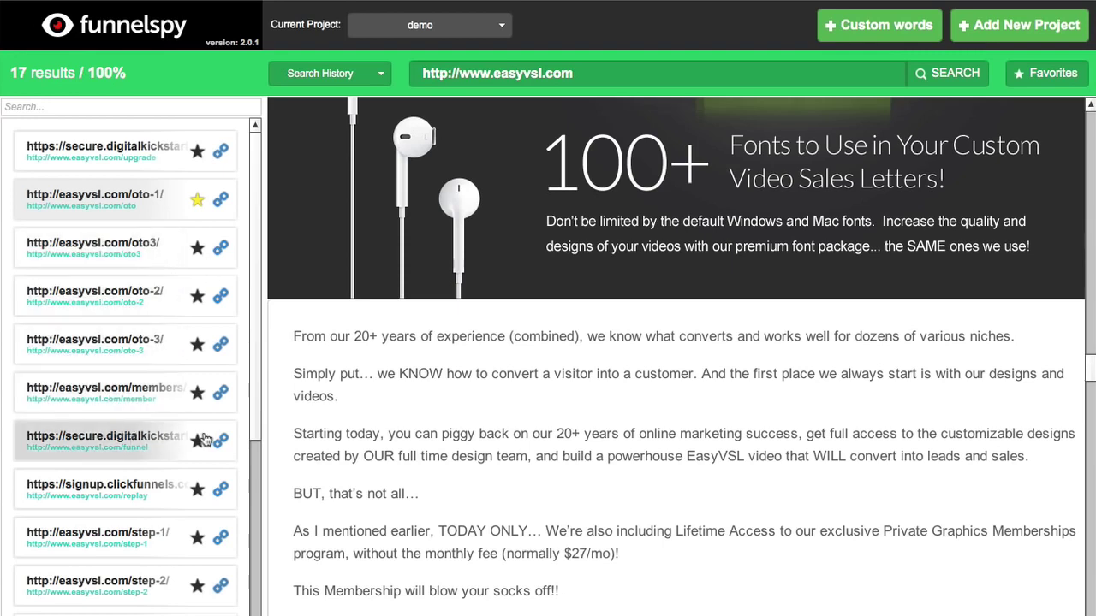
{"action": "left_click", "coordinate": [134, 489]}
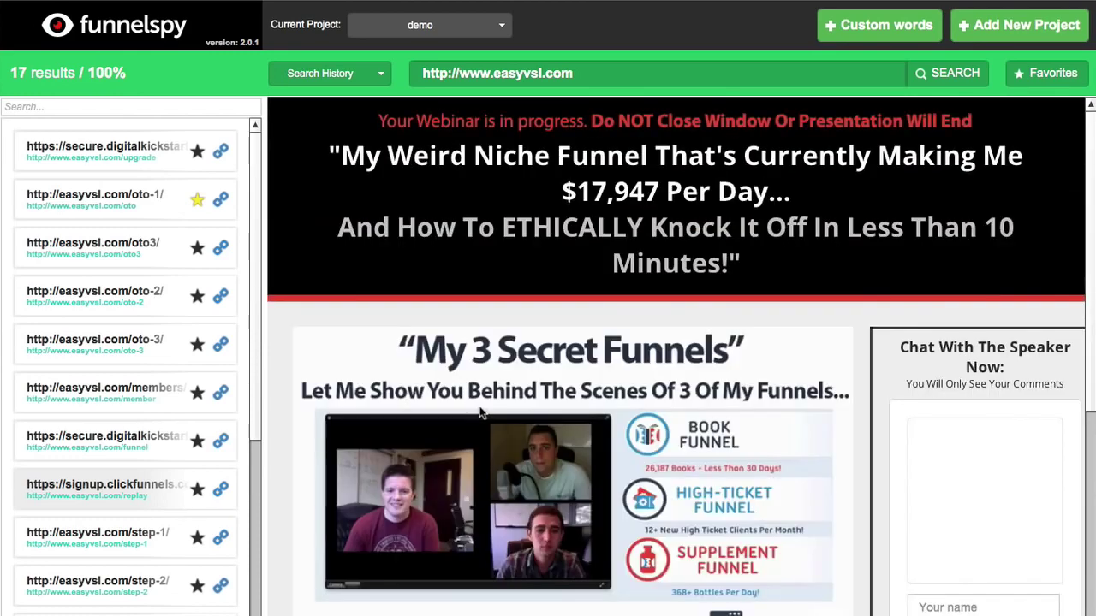
{"action": "scroll", "coordinate": [480, 412], "scroll_direction": "down", "scroll_amount": 3}
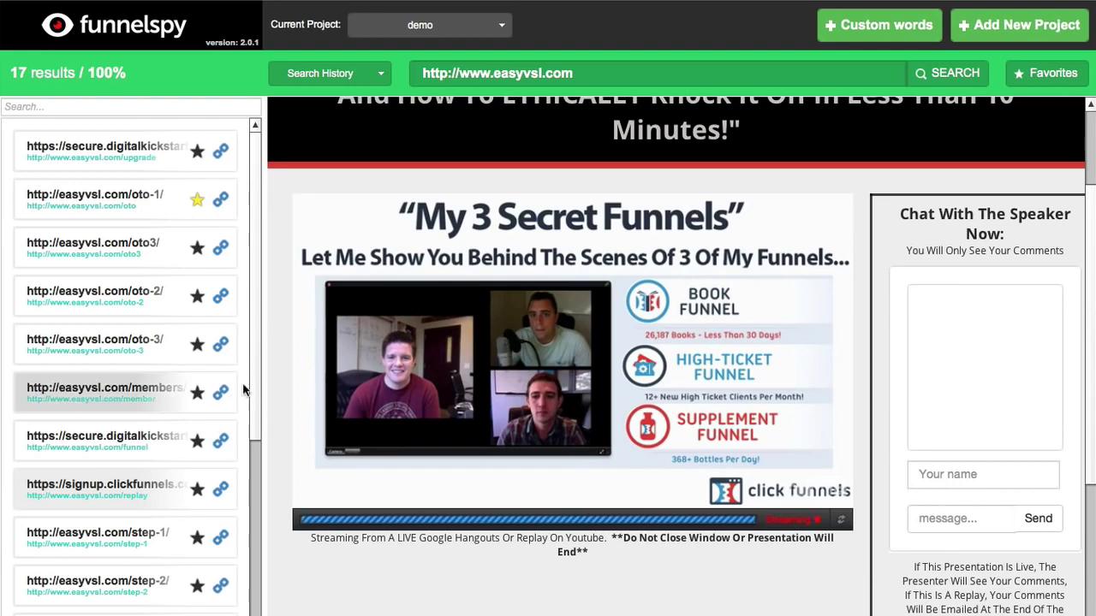
{"action": "left_click_drag", "start_coordinate": [255, 363], "coordinate": [245, 507]}
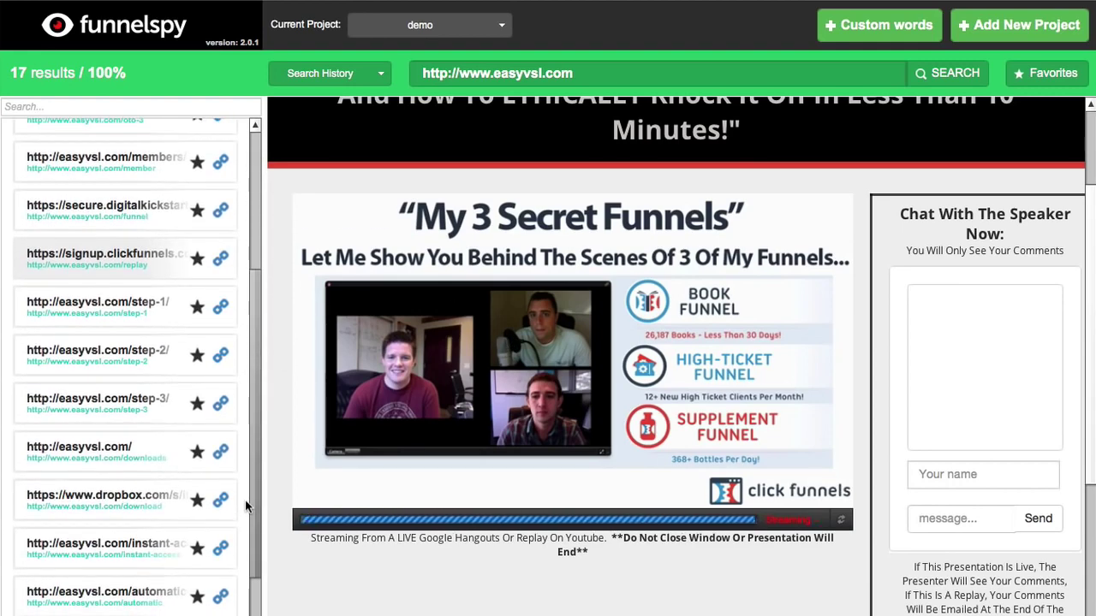
{"action": "scroll", "coordinate": [240, 527], "scroll_direction": "down", "scroll_amount": 1}
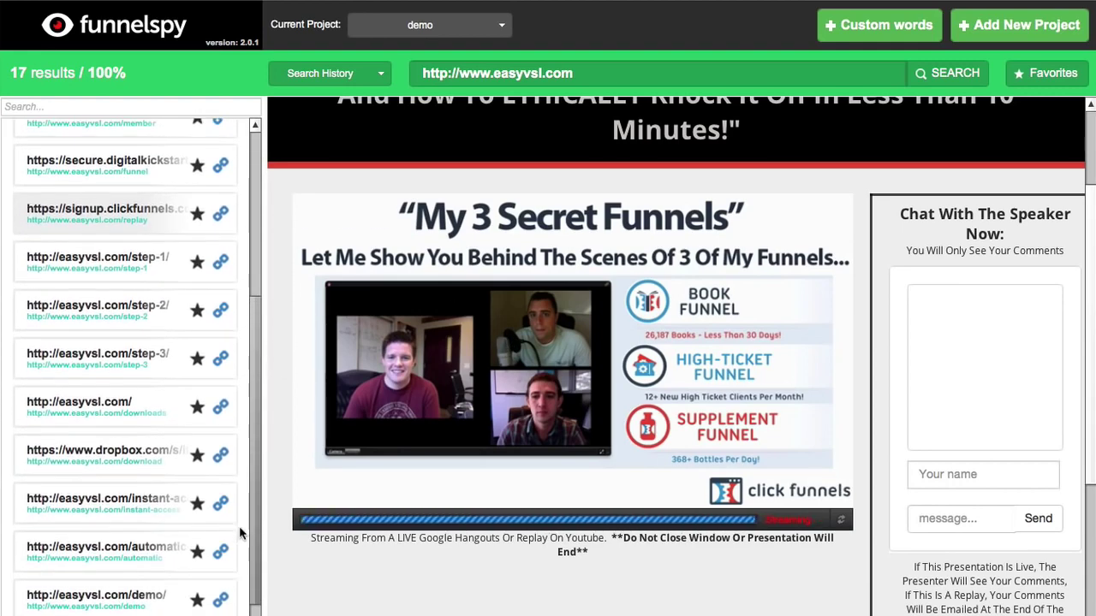
{"action": "scroll", "coordinate": [241, 480], "scroll_direction": "up", "scroll_amount": 6}
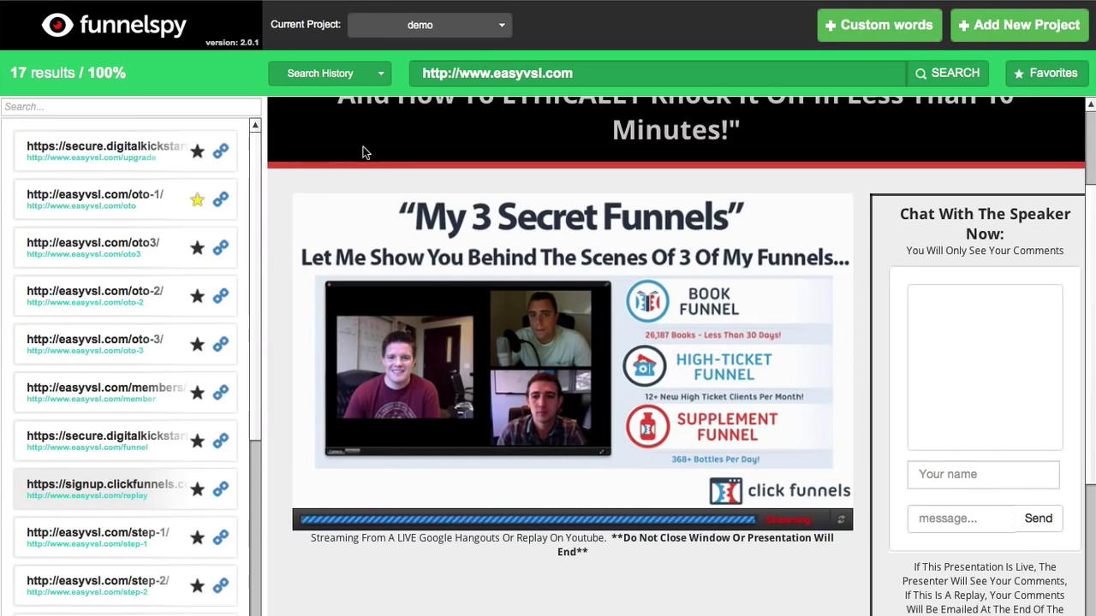
Step: Switch to a different saved project from the Current Project list
{"action": "left_click", "coordinate": [440, 31]}
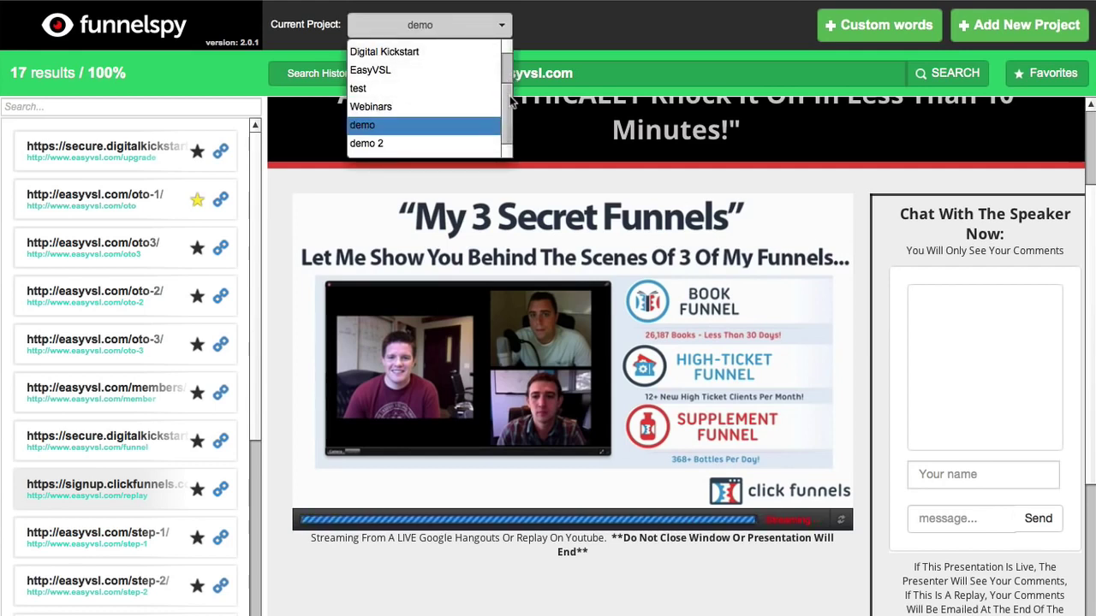
{"action": "scroll", "coordinate": [511, 94], "scroll_direction": "up", "scroll_amount": 2}
{"action": "scroll", "coordinate": [511, 94], "scroll_direction": "down", "scroll_amount": 2}
{"action": "scroll", "coordinate": [511, 77], "scroll_direction": "up", "scroll_amount": 2}
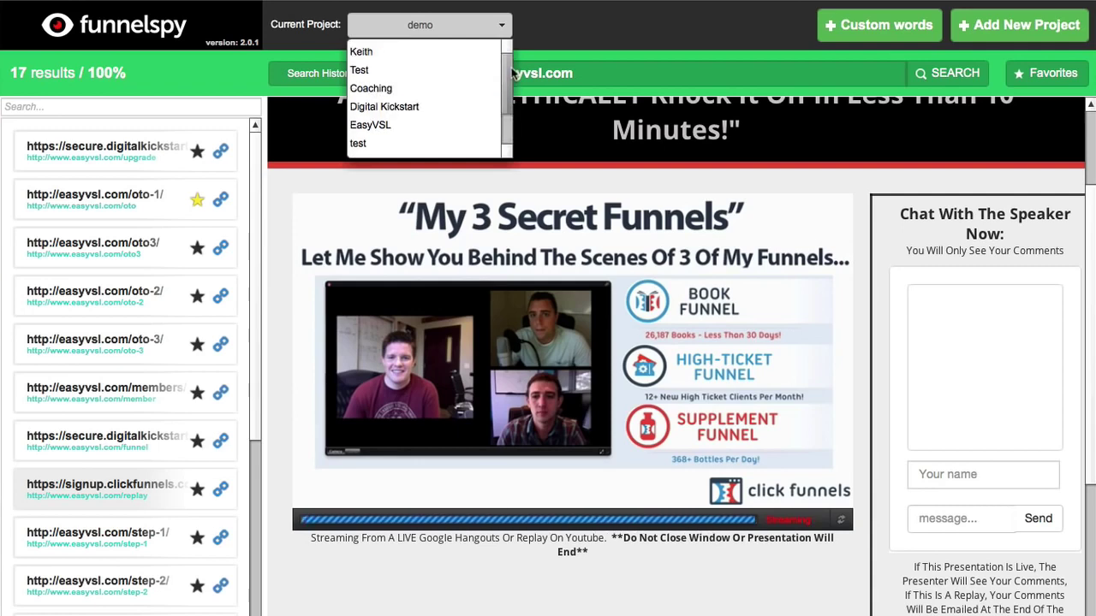
{"action": "left_click", "coordinate": [440, 52]}
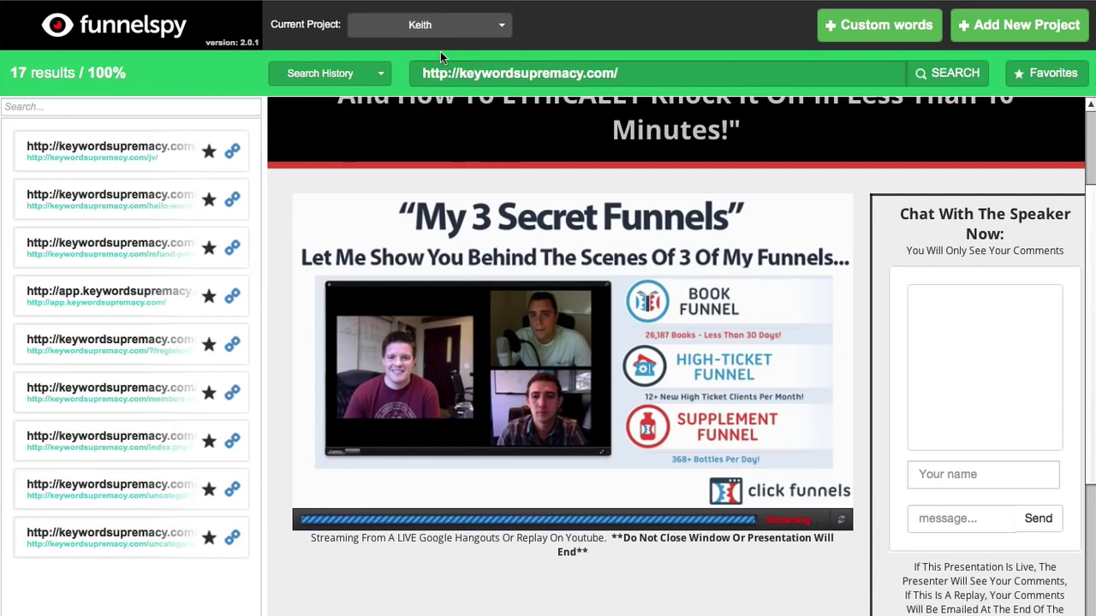
Step: Load the saved ampedpublishing.com results from Search History
{"action": "left_click", "coordinate": [371, 74]}
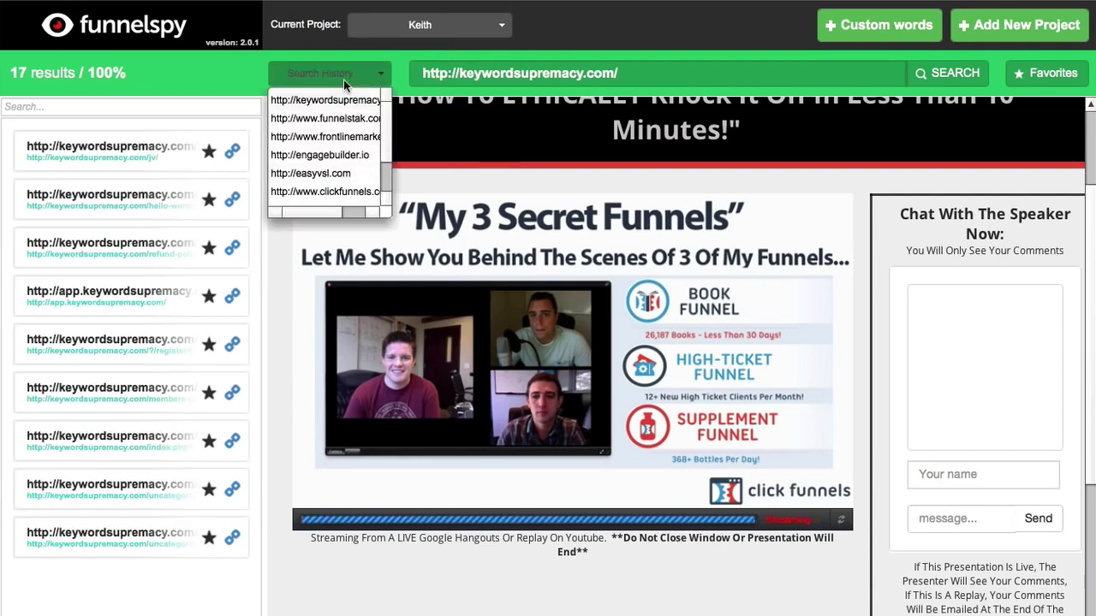
{"action": "scroll", "coordinate": [389, 139], "scroll_direction": "down", "scroll_amount": 1}
{"action": "scroll", "coordinate": [387, 163], "scroll_direction": "down", "scroll_amount": 2}
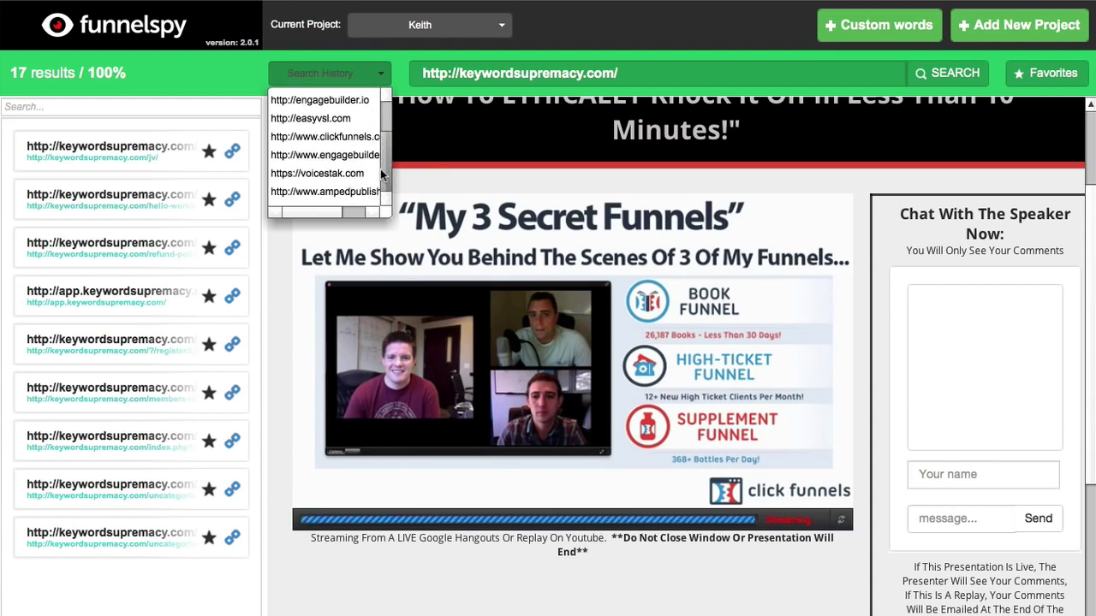
{"action": "left_click", "coordinate": [359, 191]}
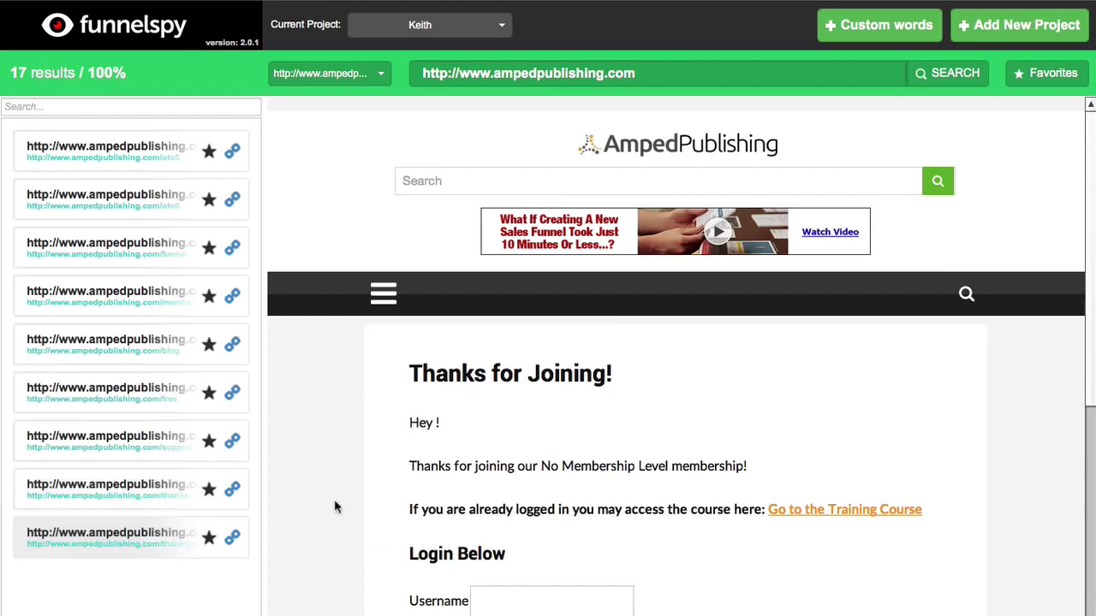
Step: Preview the third ampedpublishing.com result, the Sales Page Essentials PDF download page
{"action": "left_click", "coordinate": [156, 250]}
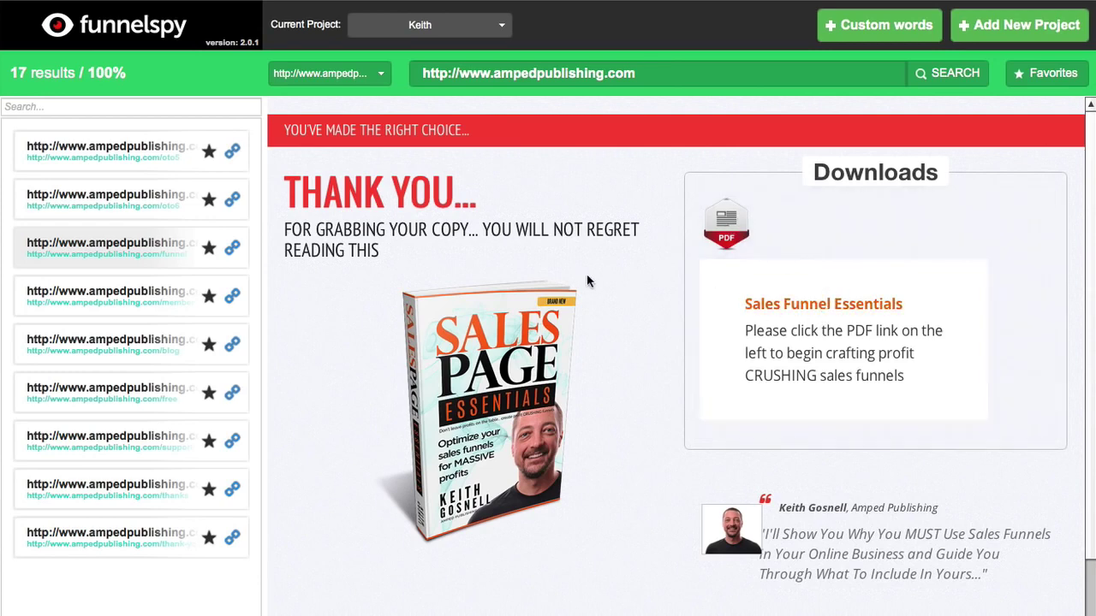
{"action": "scroll", "coordinate": [613, 278], "scroll_direction": "down", "scroll_amount": 2}
{"action": "scroll", "coordinate": [614, 278], "scroll_direction": "up", "scroll_amount": 2}
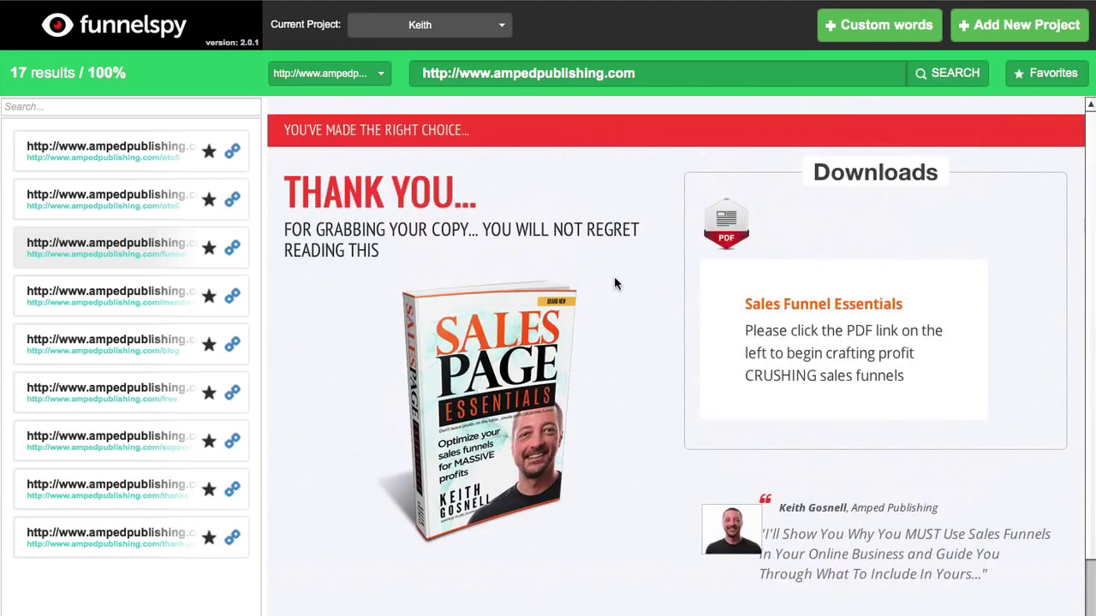